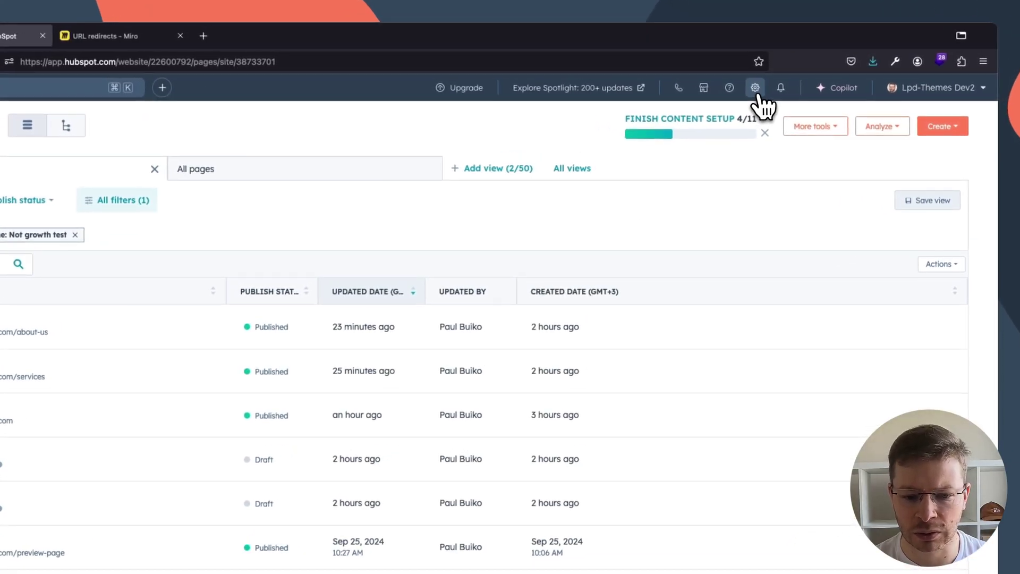
In Domains & URLs settings, review the domain-connection types and close without connecting anything
left_click(756, 90)
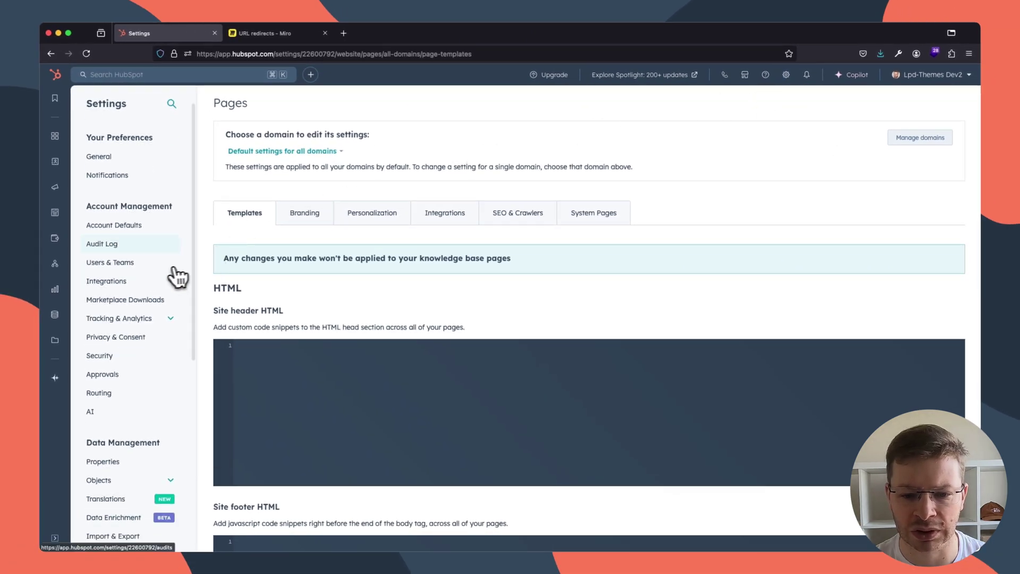
scroll(176, 276, "down", 6)
left_click(113, 372)
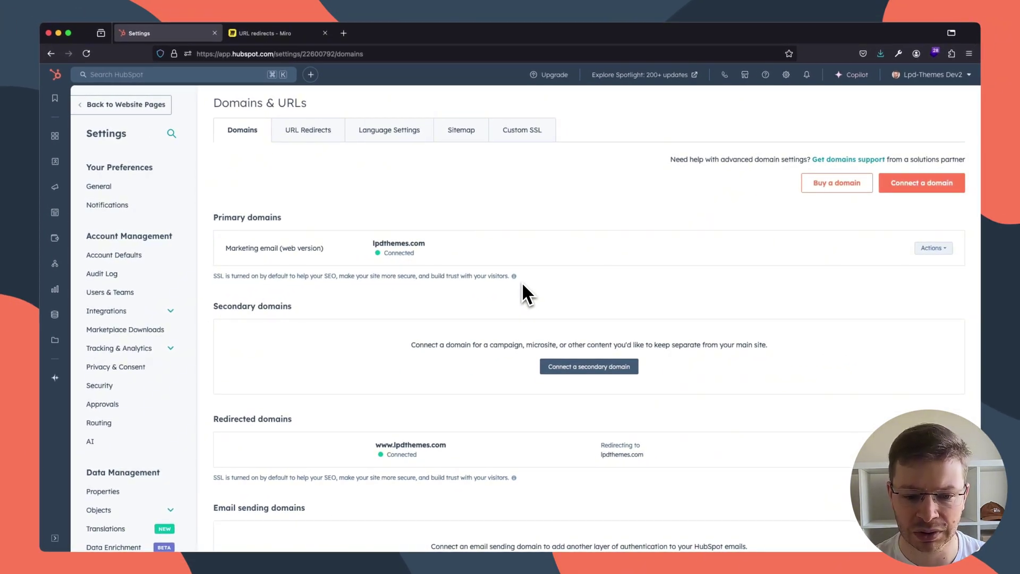
left_click(905, 185)
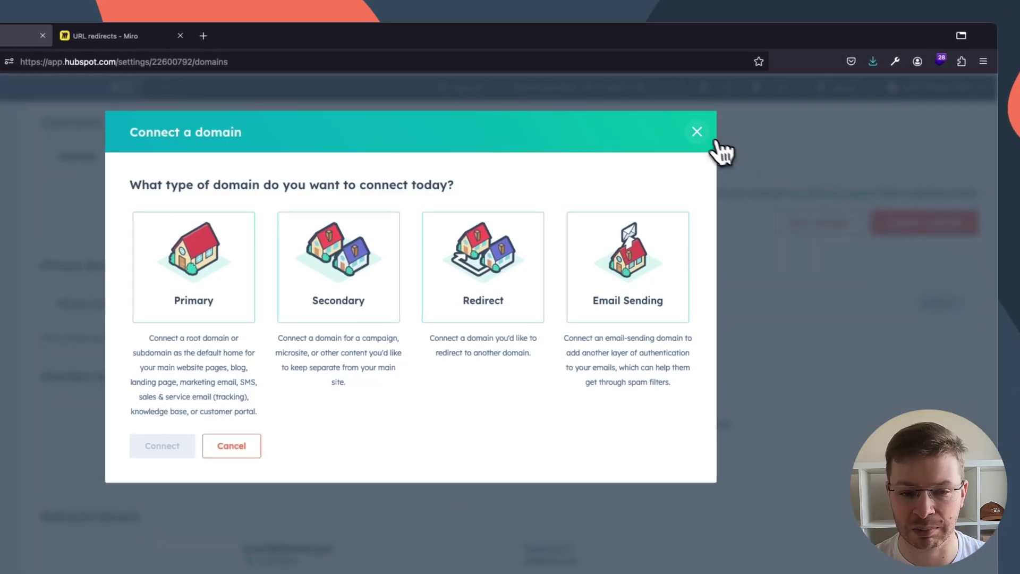
left_click(698, 132)
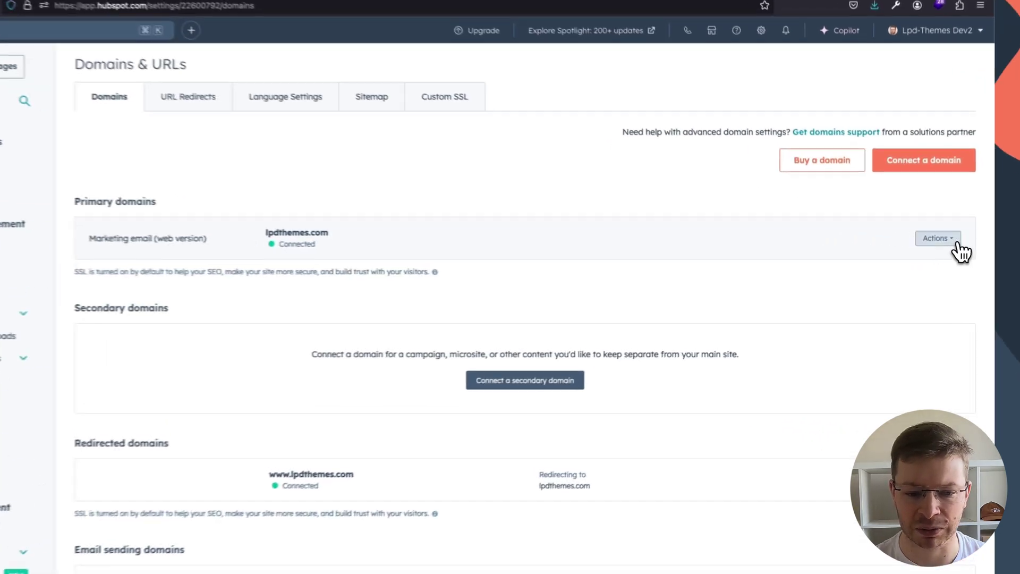
Add website pages, blog and landing pages to the lpdthemes.com primary domain and save
left_click(935, 248)
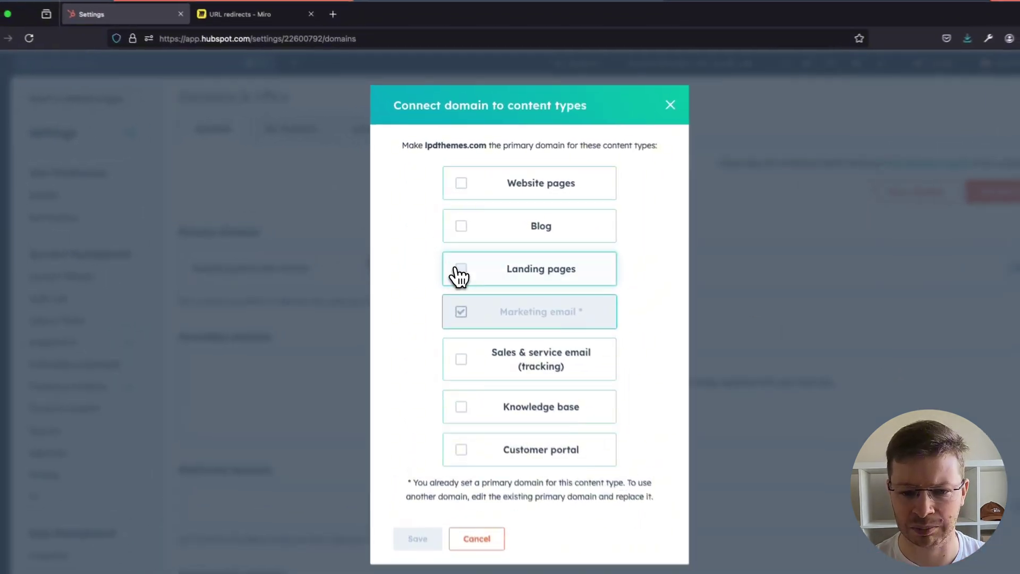
left_click(452, 248)
left_click(464, 230)
left_click(464, 186)
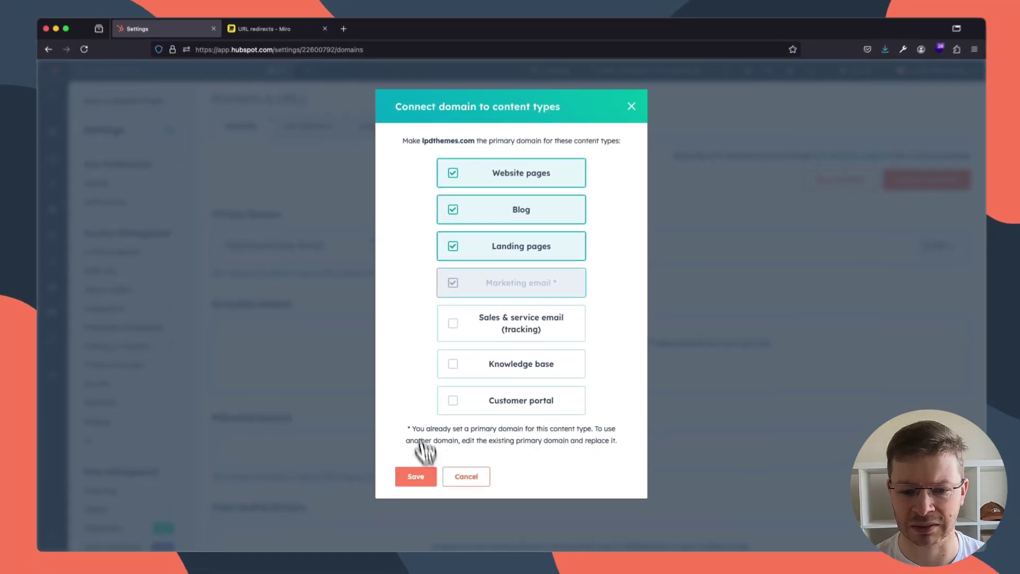
left_click(417, 478)
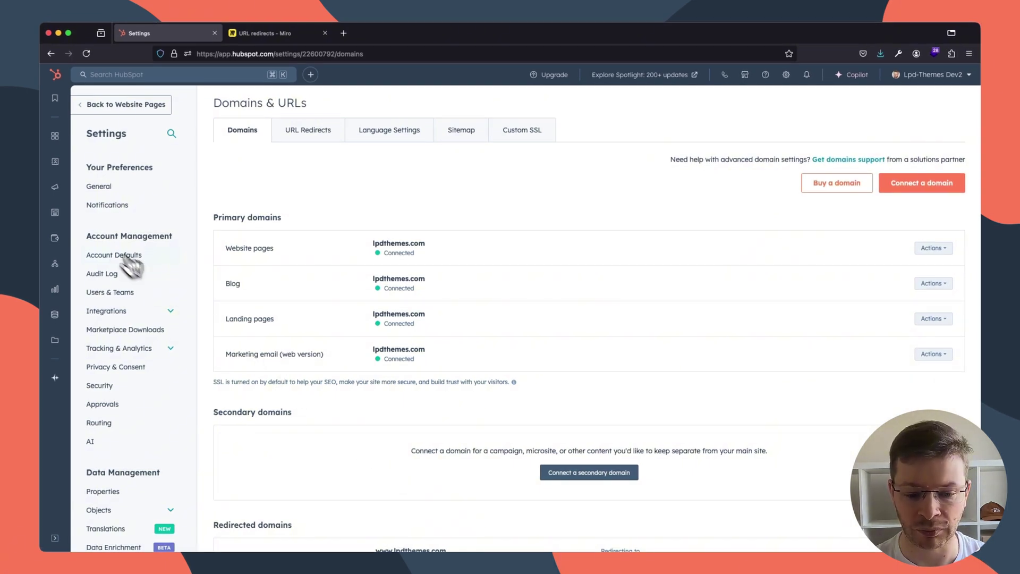
mouse_move(50, 218)
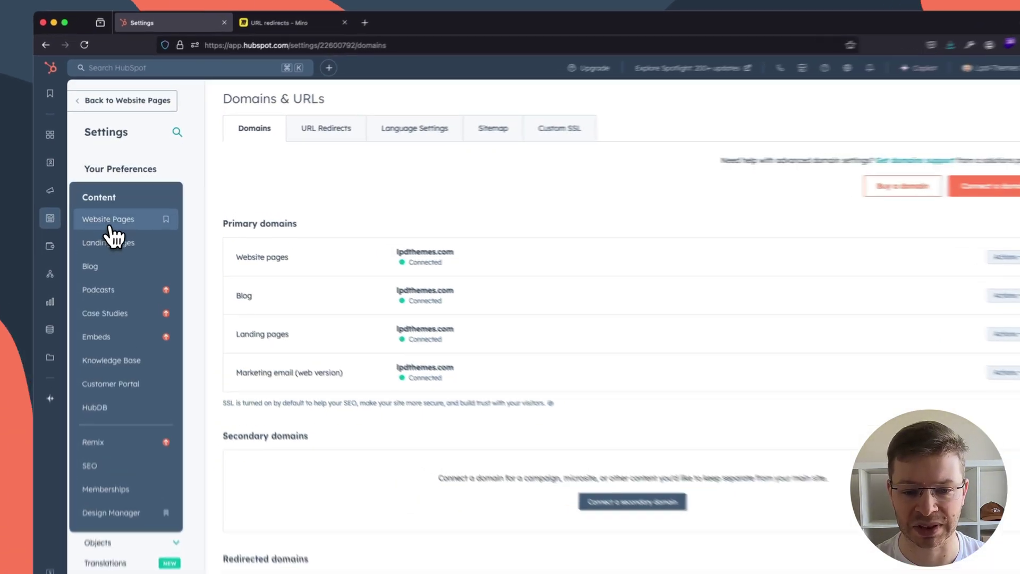
Select the about us and services pages in the Website Pages list
left_click(110, 215)
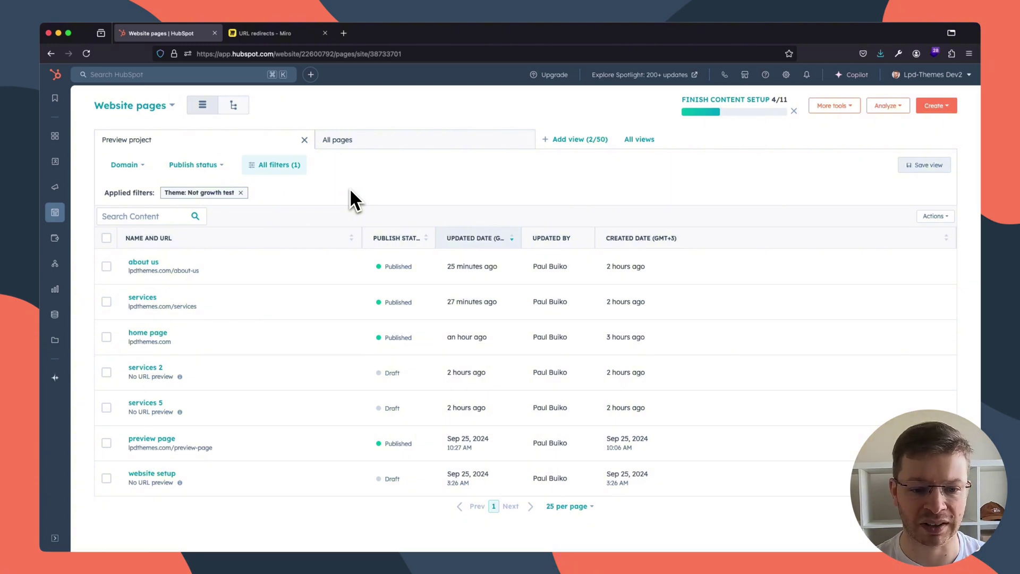
left_click(106, 266)
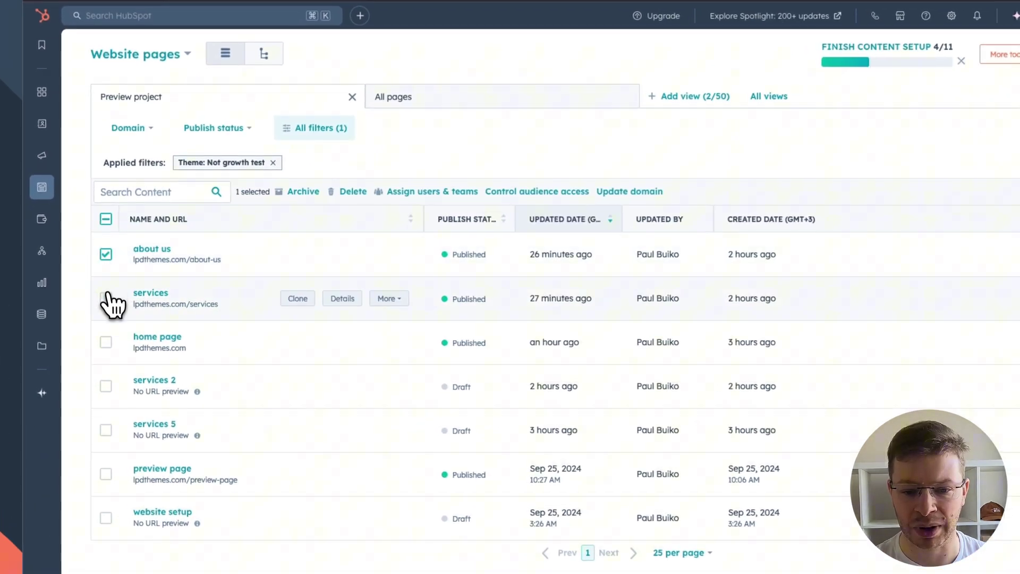
left_click(106, 299)
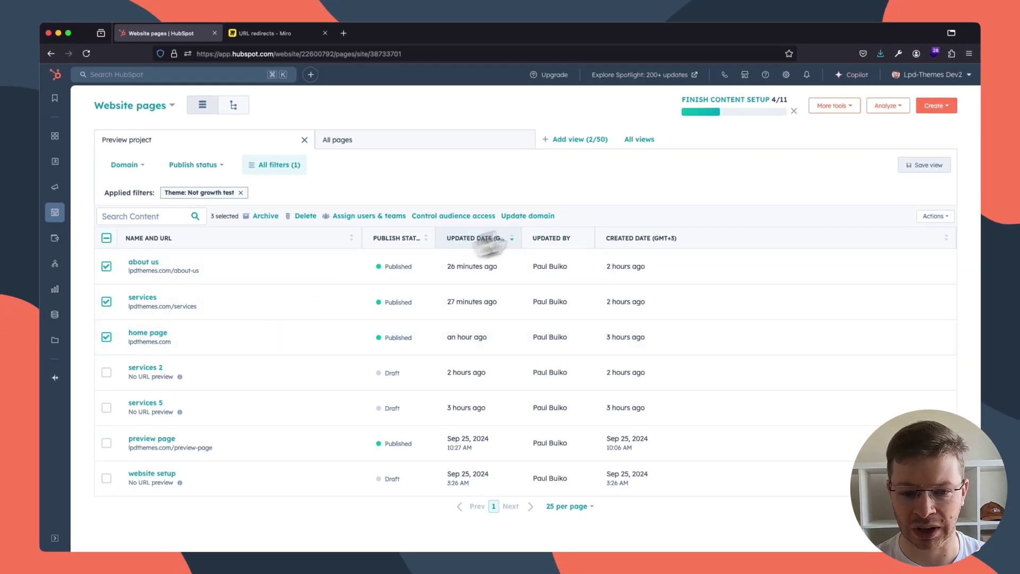
Check the Update domain options for the selected pages, then cancel without changing domains
left_click(527, 215)
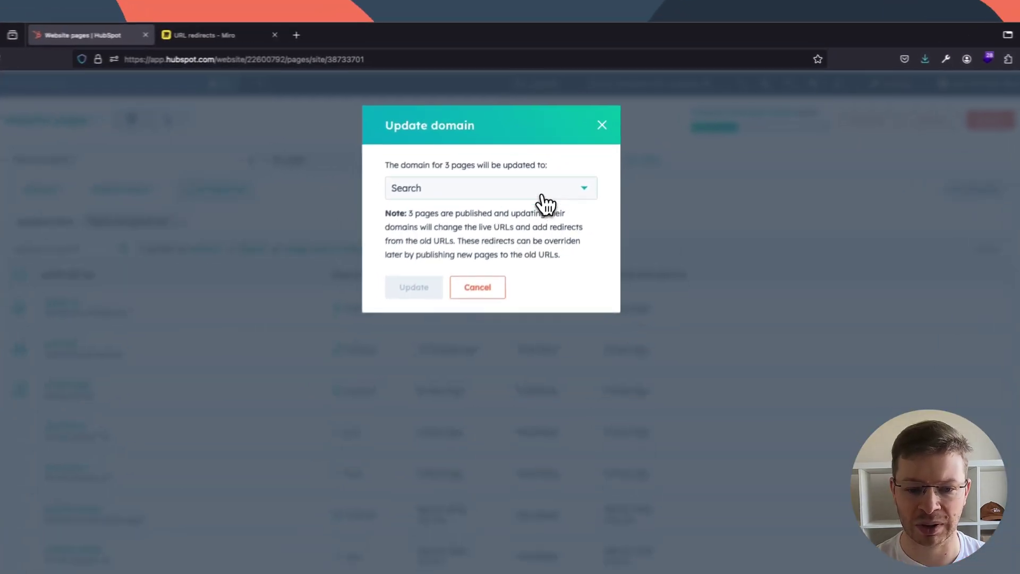
left_click(544, 204)
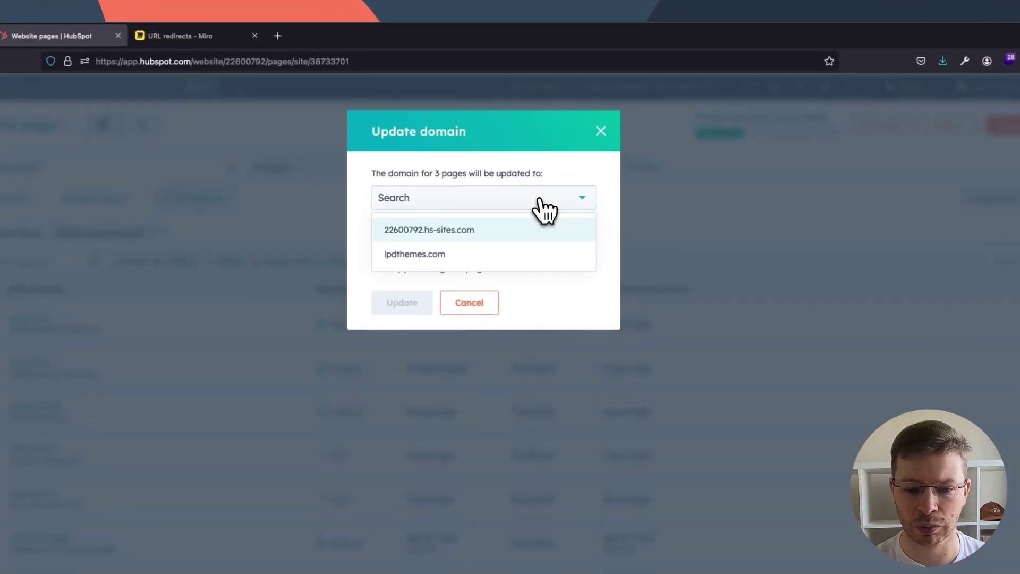
left_click(564, 181)
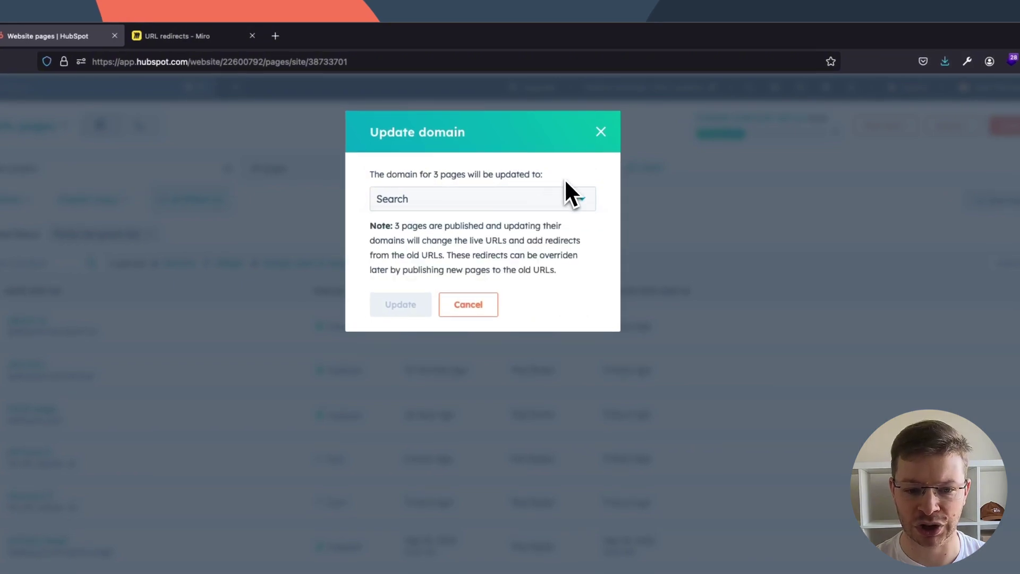
left_click(601, 132)
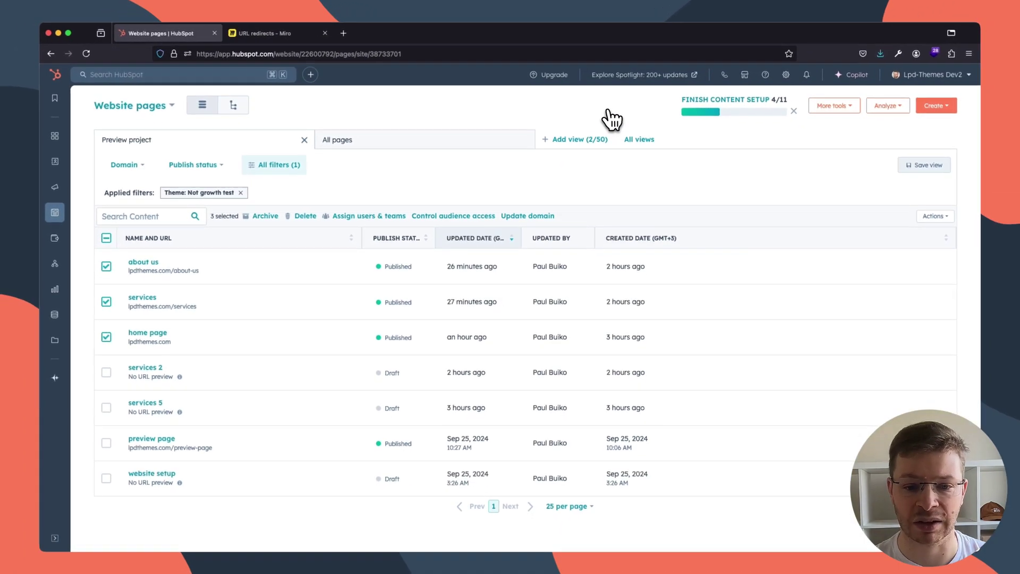
mouse_move(223, 301)
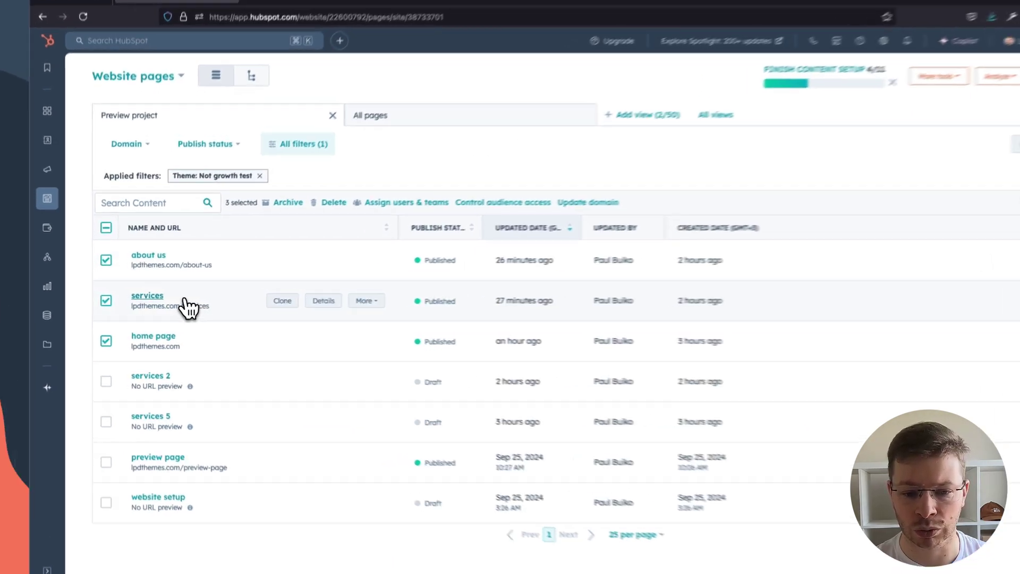
In the services page's General settings, confirm its URL is lpdthemes.com/services, leaving the domain unchanged
left_click(183, 301)
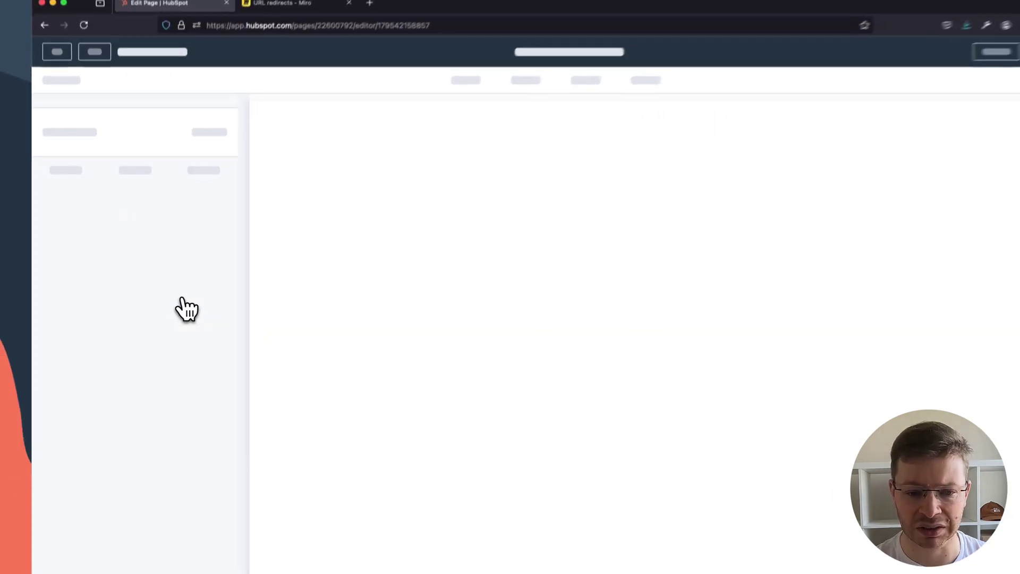
left_click(219, 77)
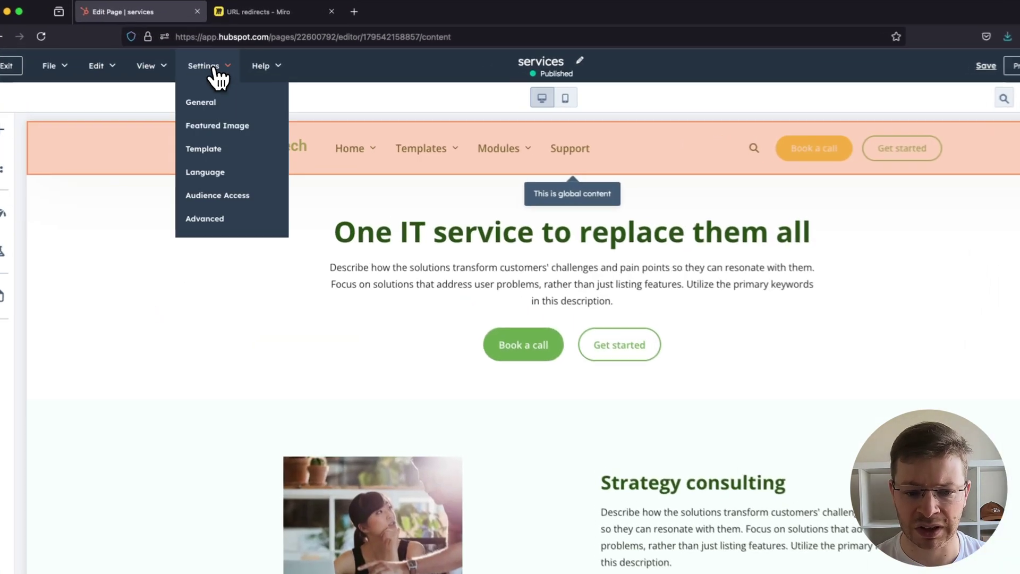
left_click(213, 118)
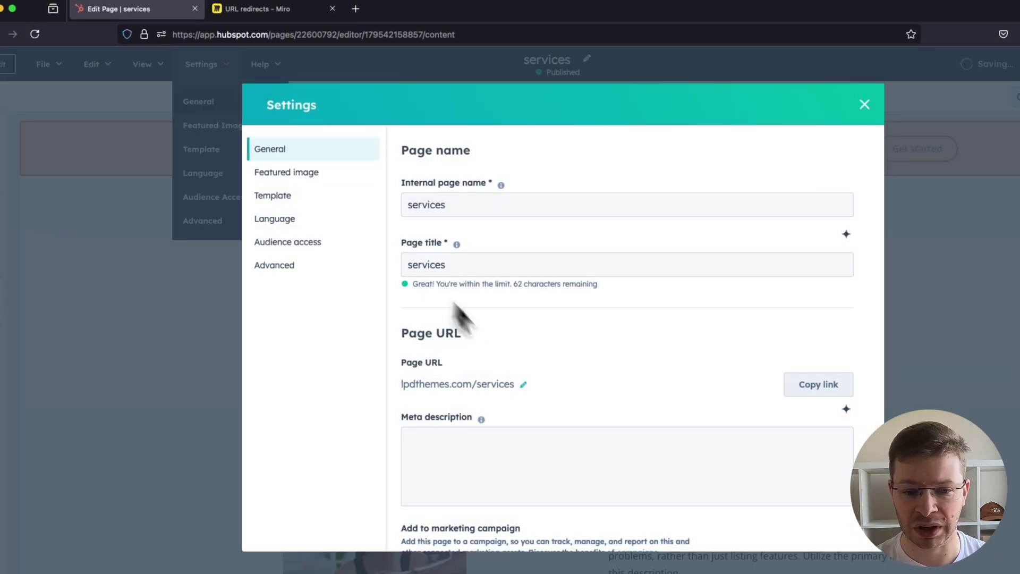
left_click(524, 384)
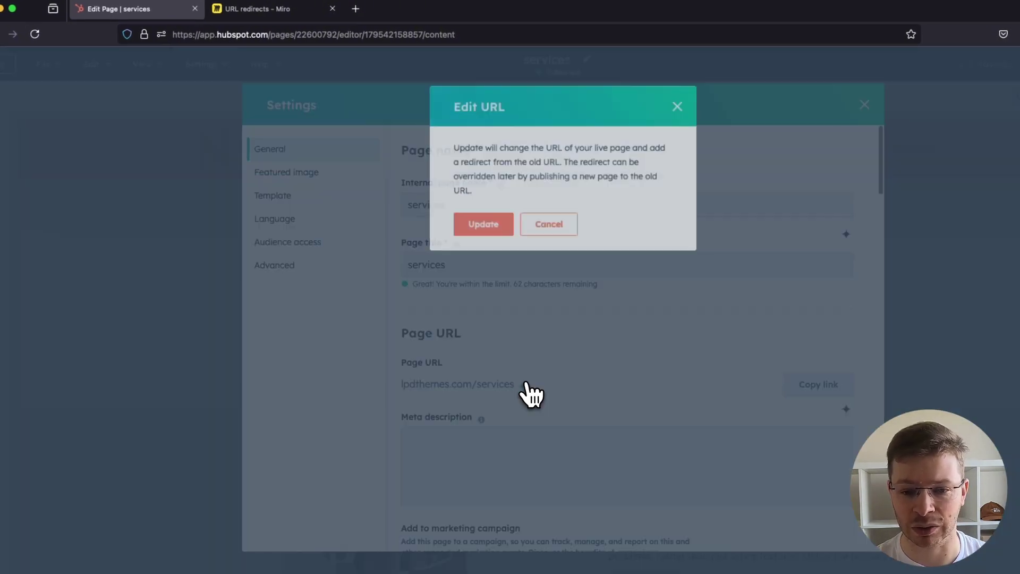
left_click(495, 228)
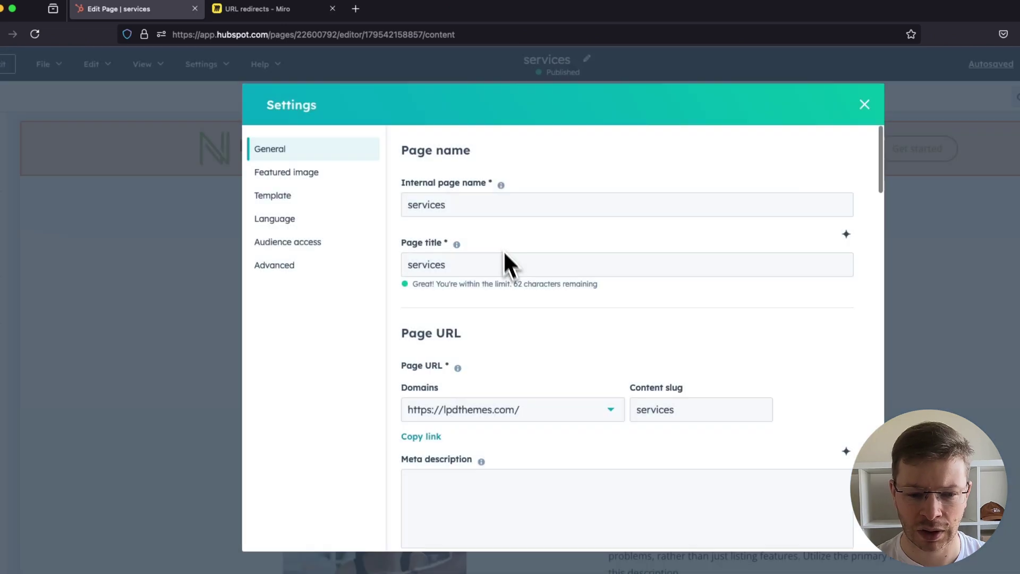
left_click(600, 408)
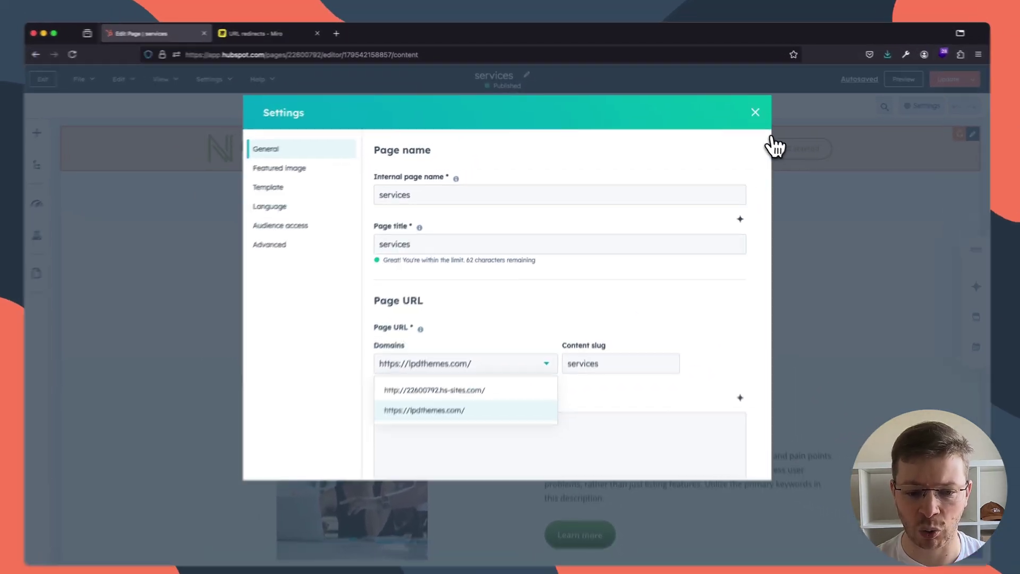
left_click(751, 110)
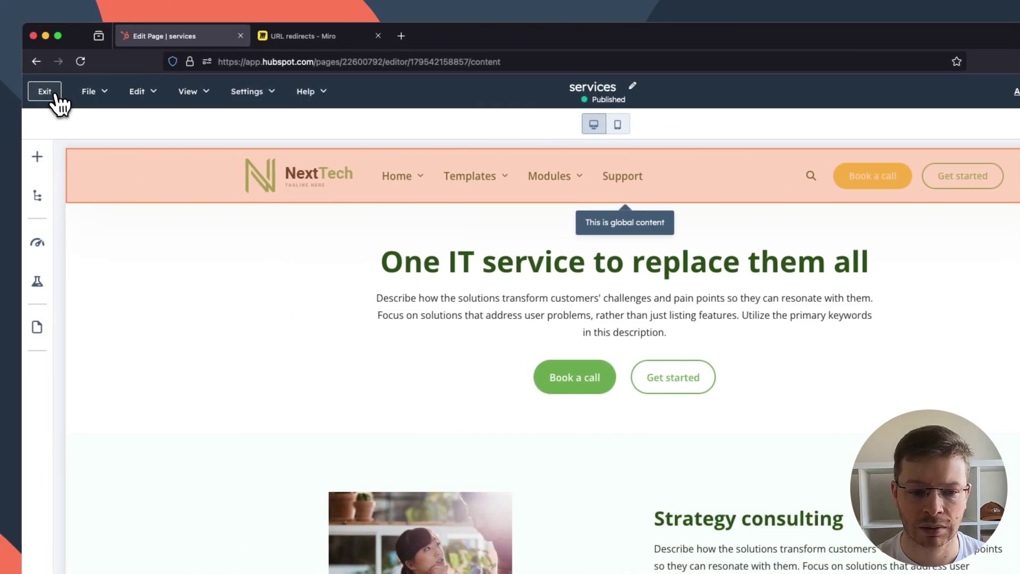
left_click(55, 95)
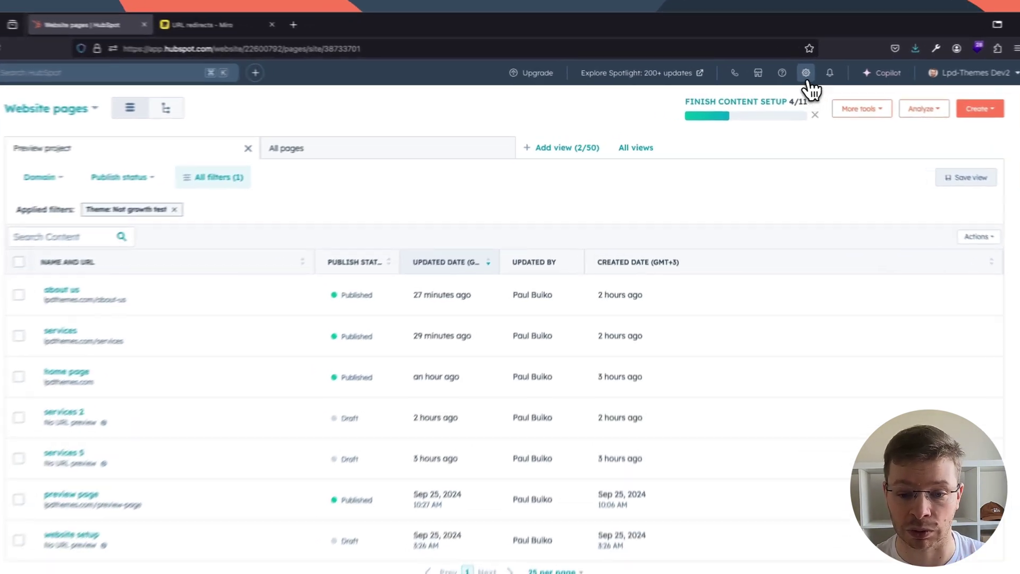
Go to Domains & URLs settings and view the still-empty URL Redirects list
left_click(786, 74)
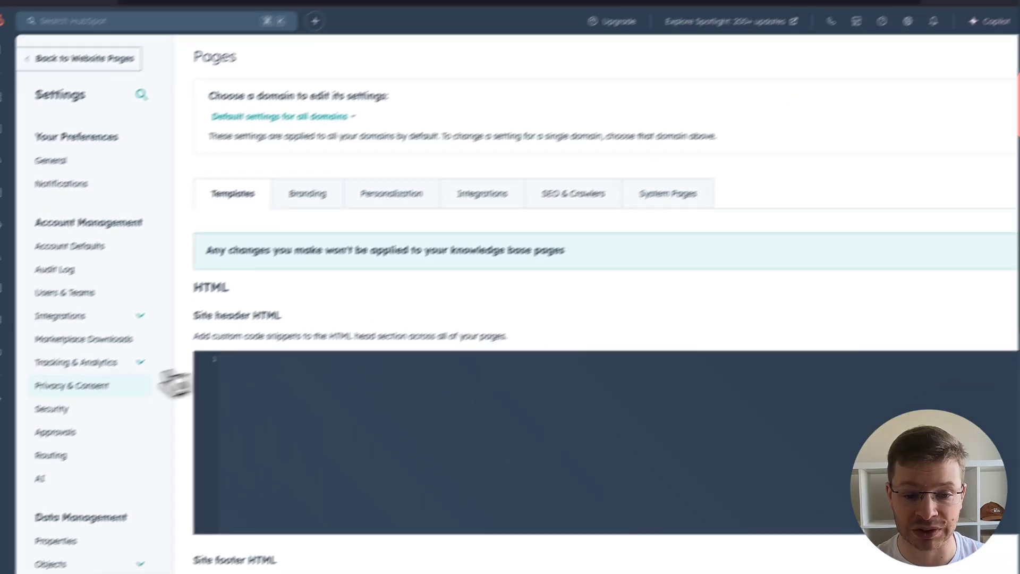
scroll(127, 382, "down", 5)
left_click(122, 367)
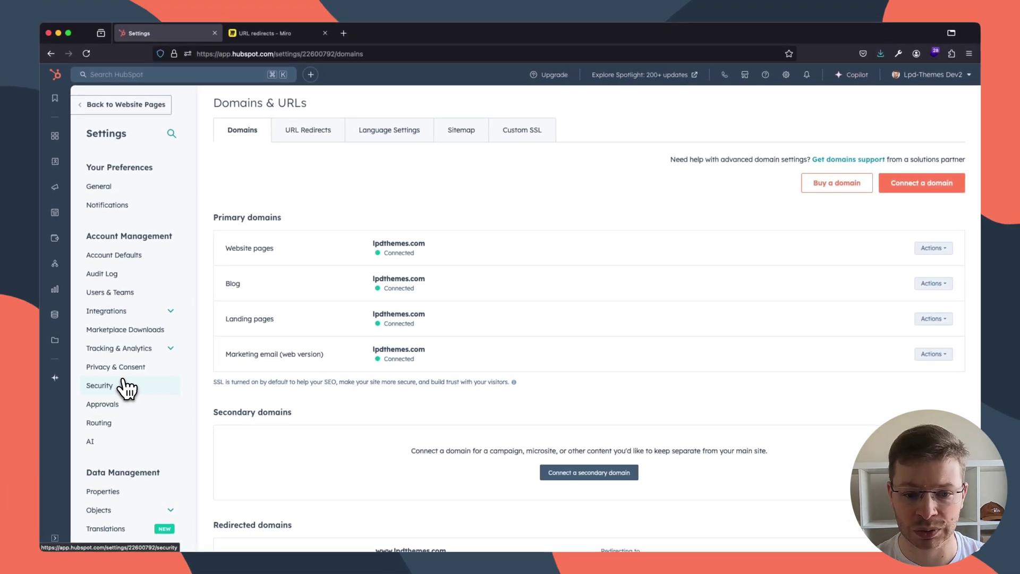
left_click(301, 137)
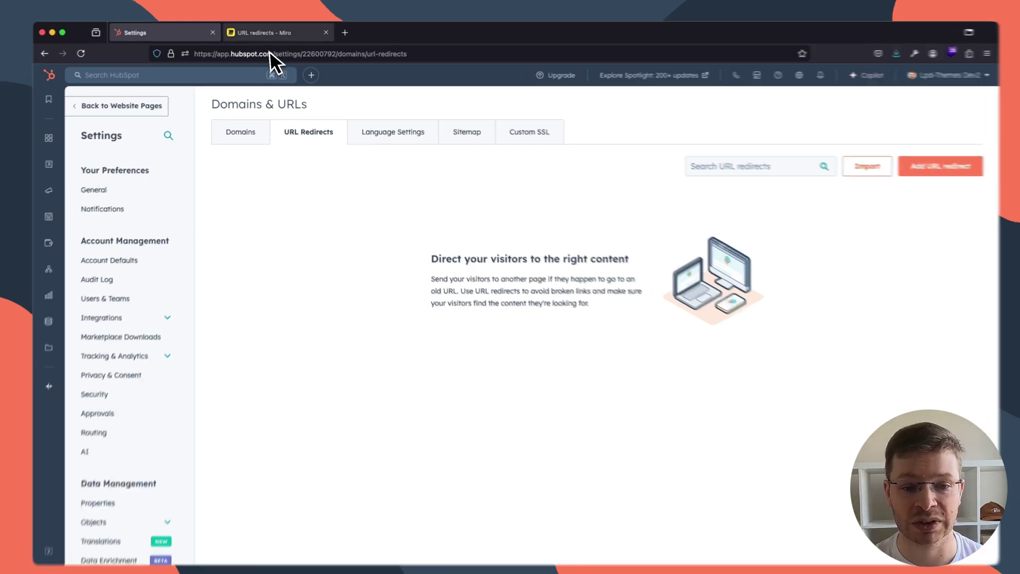
left_click(265, 33)
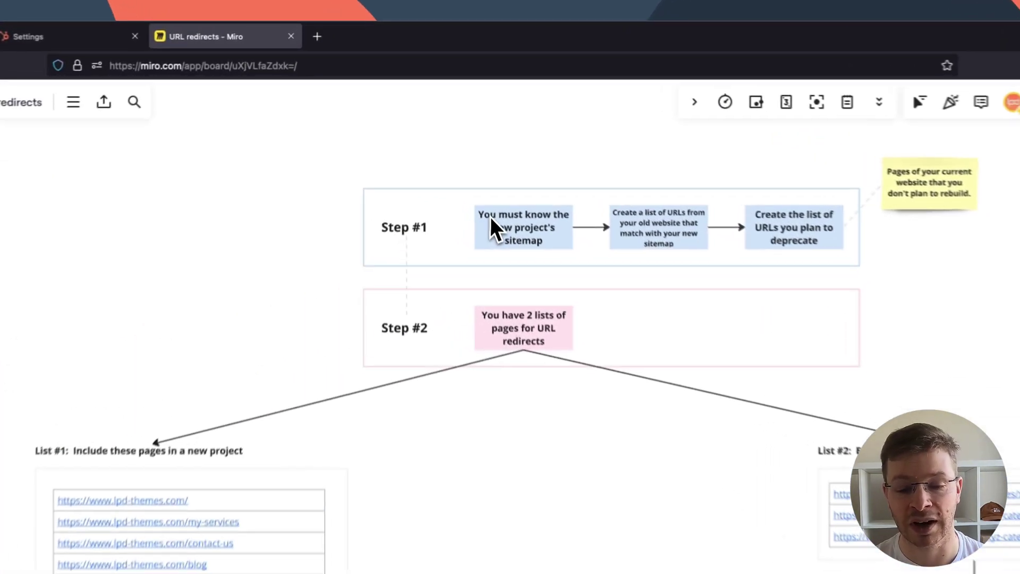
left_click(477, 169)
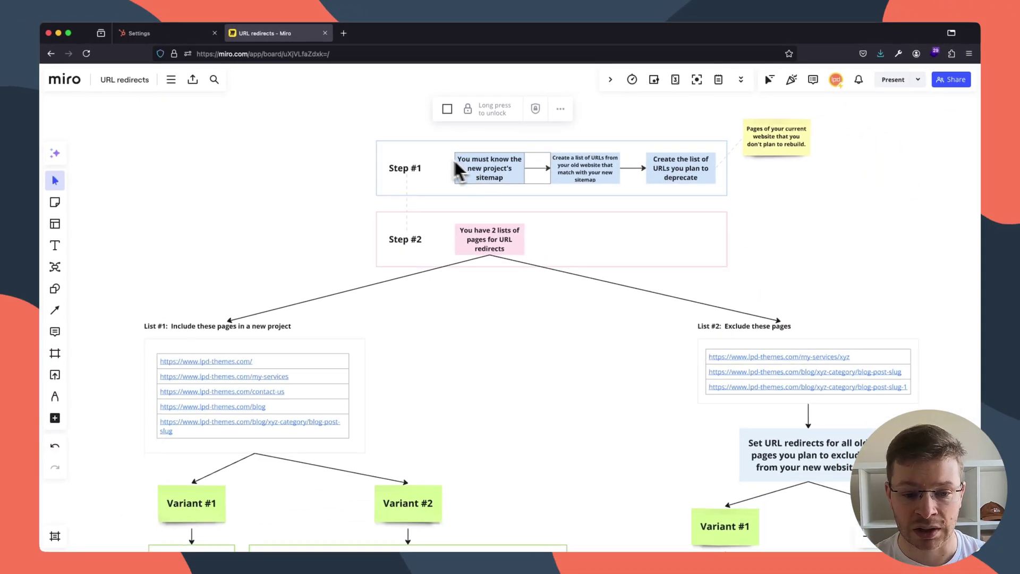
left_click_drag(349, 169, 575, 275)
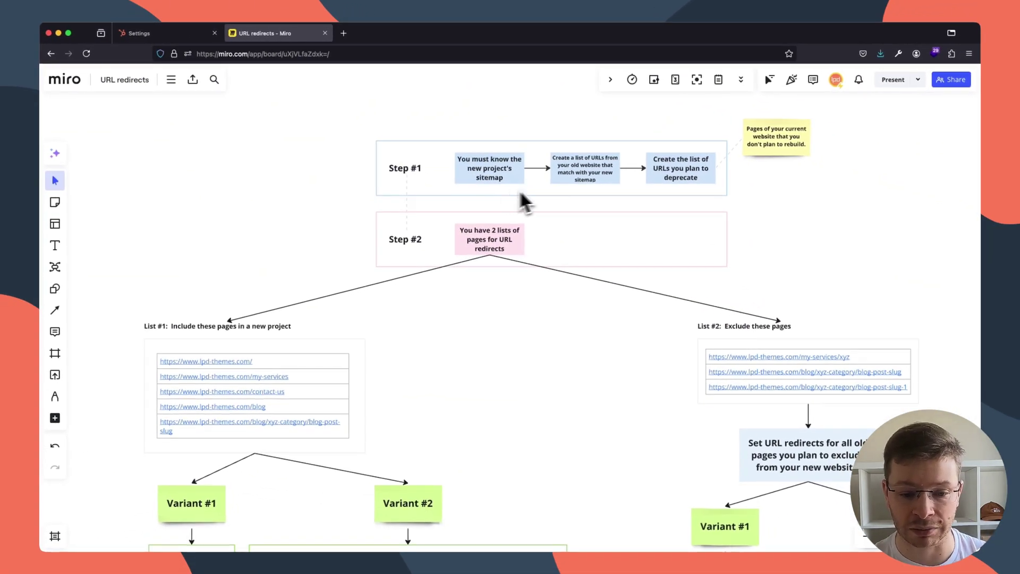
left_click(584, 178)
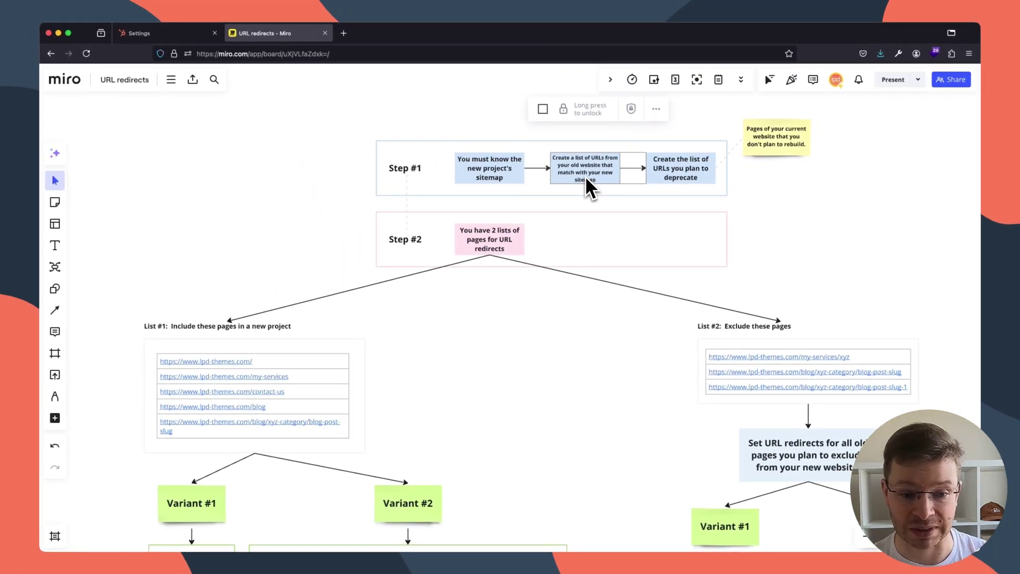
left_click_drag(768, 190, 658, 124)
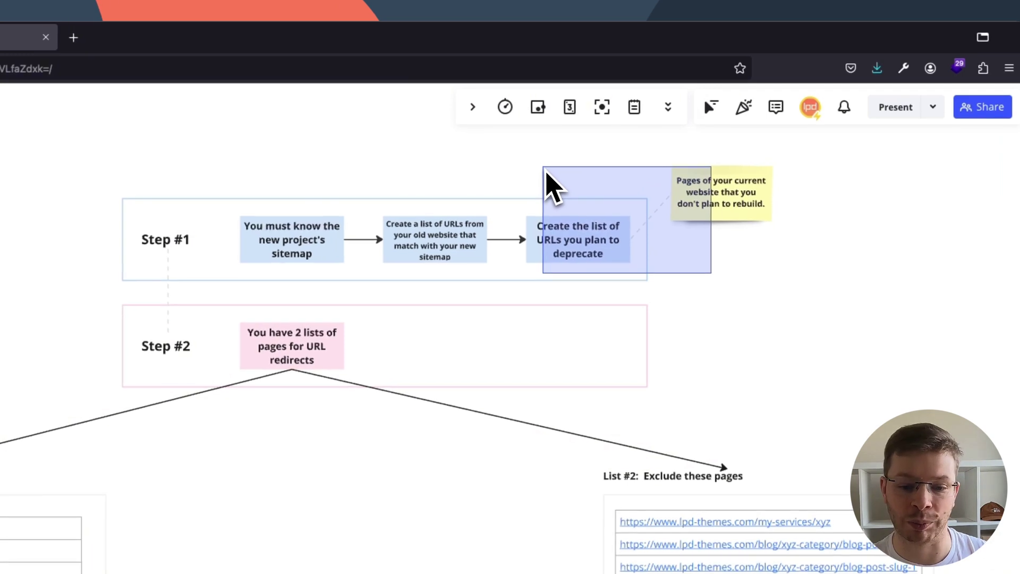
left_click_drag(546, 171, 546, 171)
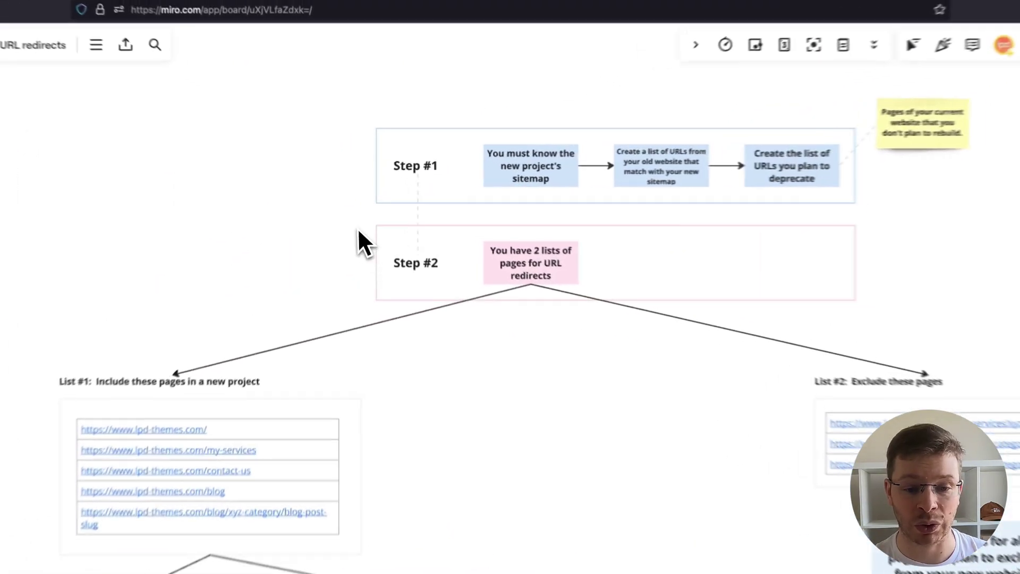
left_click_drag(352, 230, 588, 277)
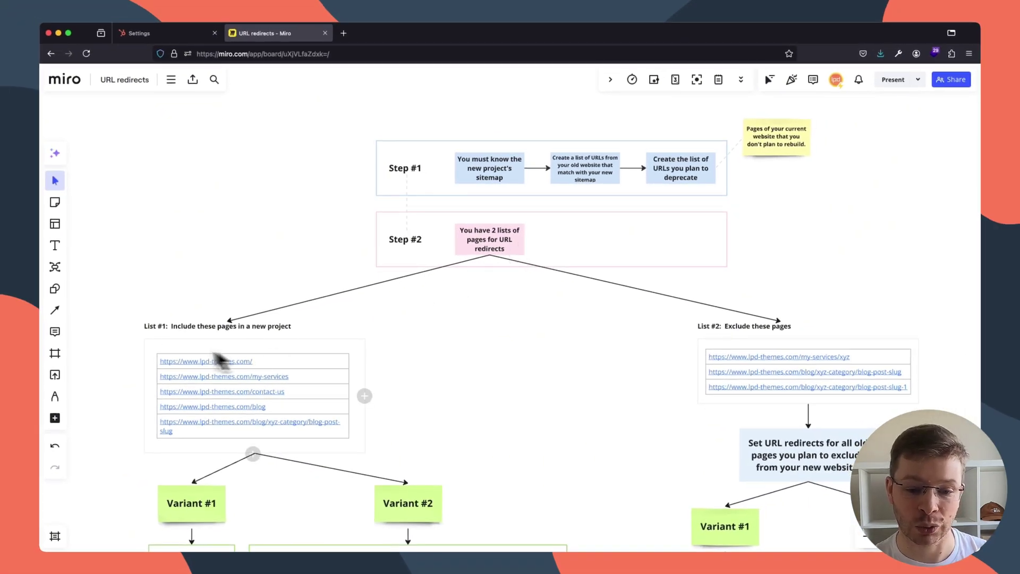
left_click(158, 328)
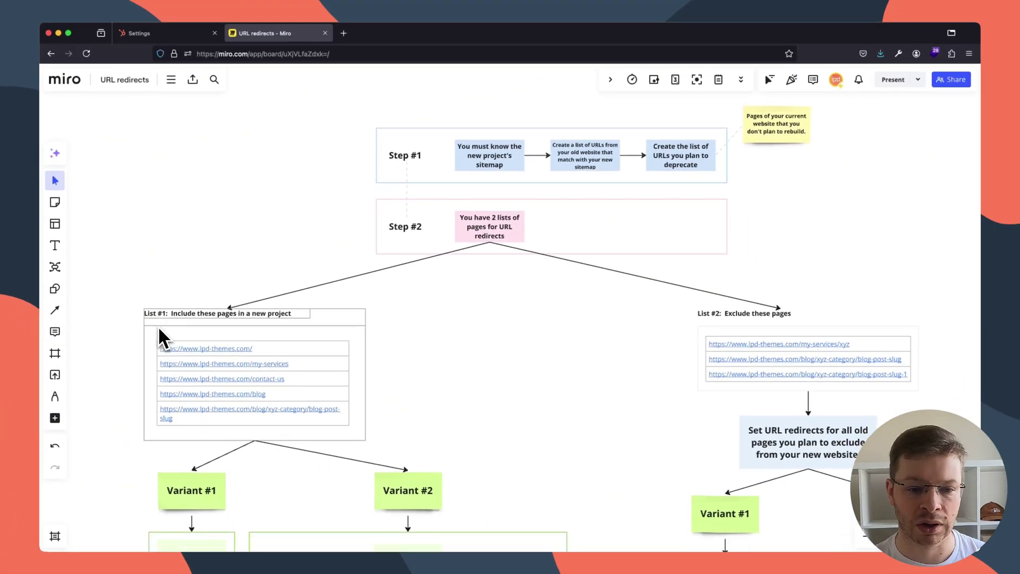
scroll(157, 326, "down", 5)
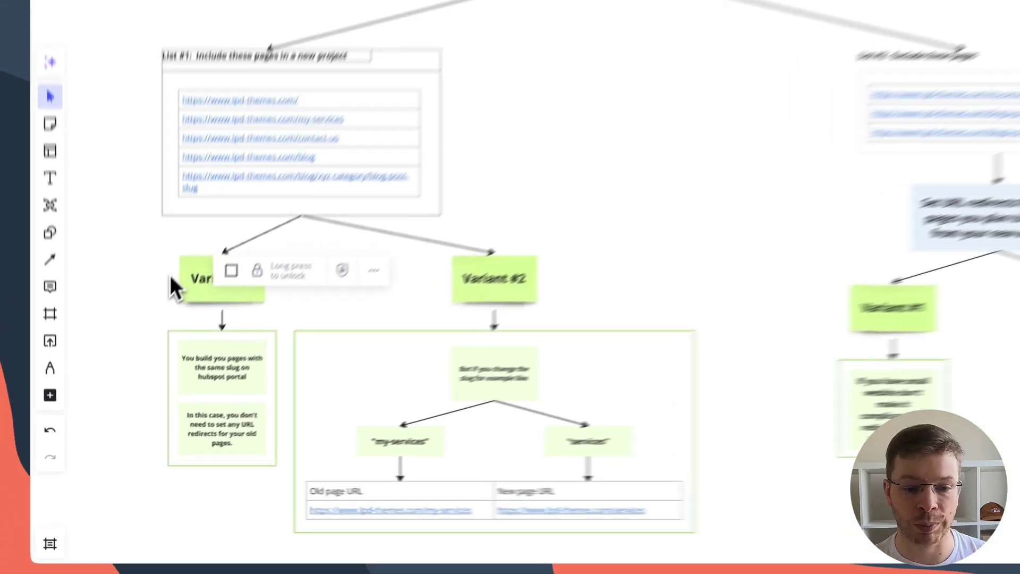
left_click_drag(175, 222, 304, 467)
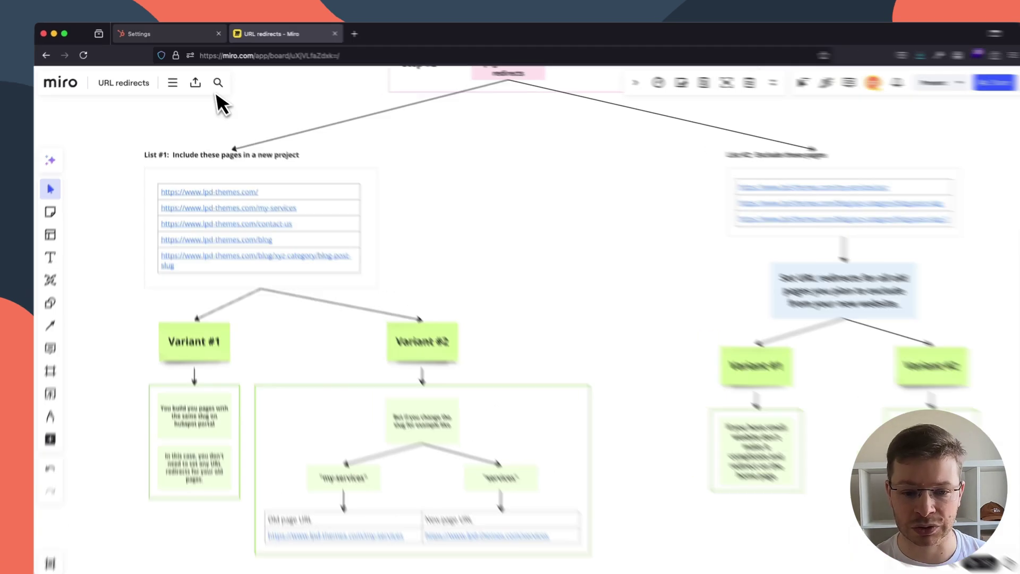
left_click(158, 35)
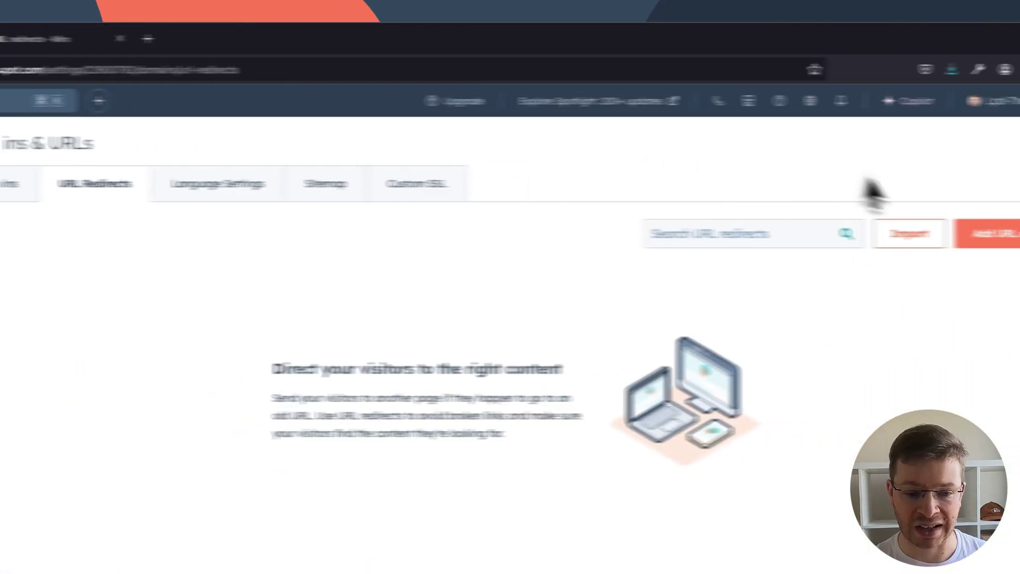
left_click(903, 237)
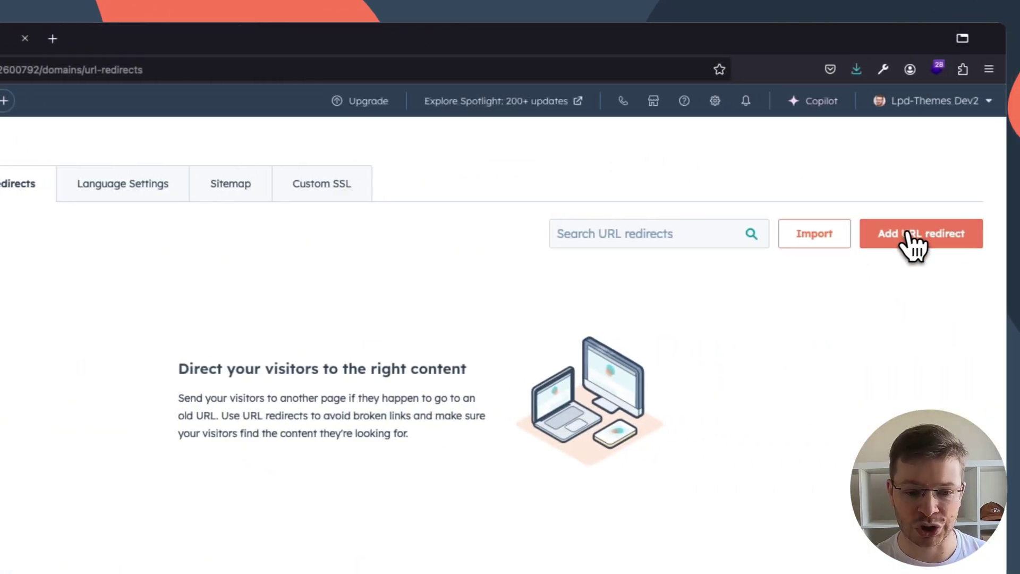
type("https://www.lpdthemes.com/my-services")
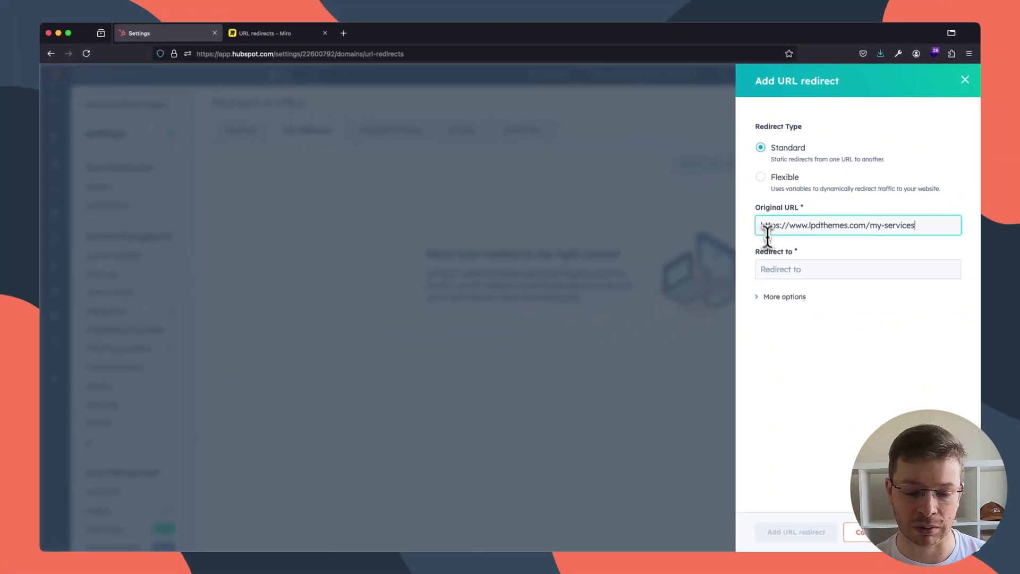
left_click(767, 269)
type("https://www.lpdthemes.com/my-services")
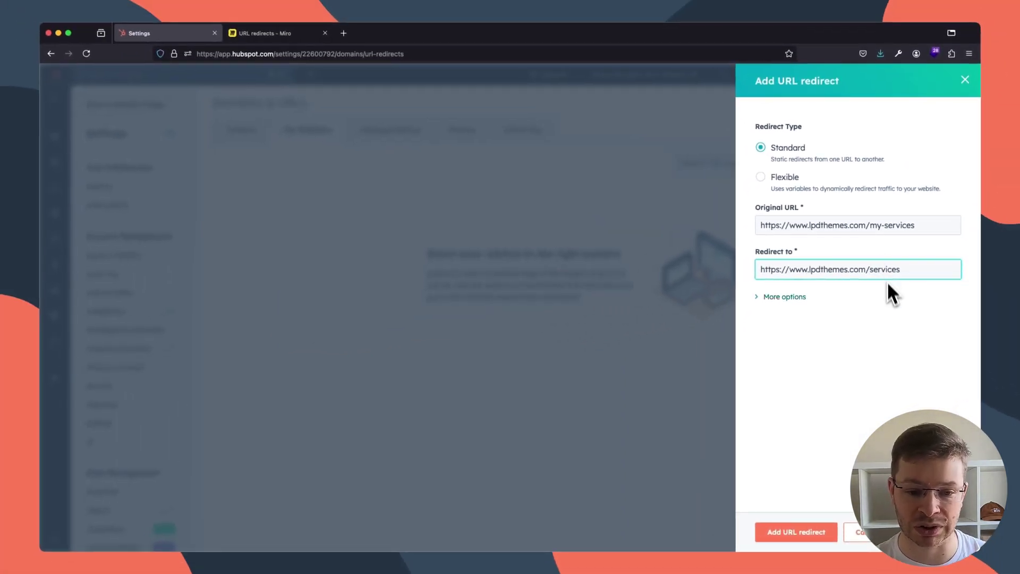
left_click(810, 530)
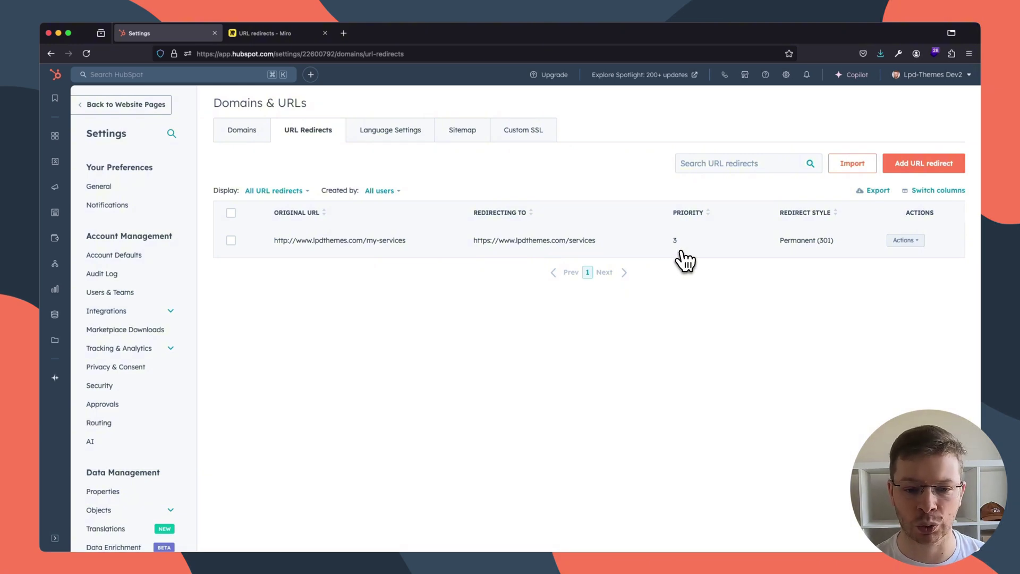
Review List #2's table, heading and Variant #1 and #2 cards on the Miro board, then return to HubSpot
left_click(265, 33)
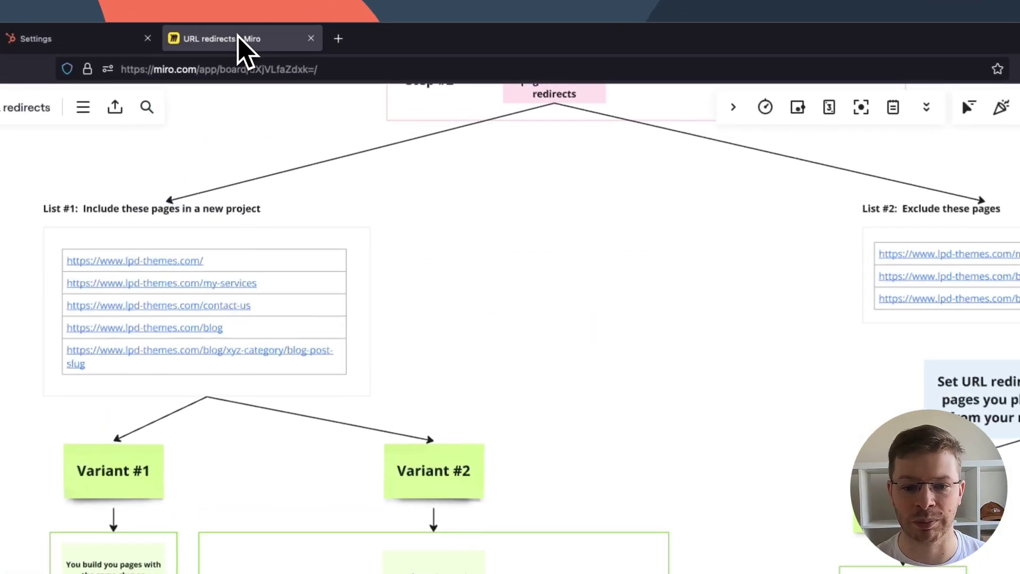
left_click(701, 234)
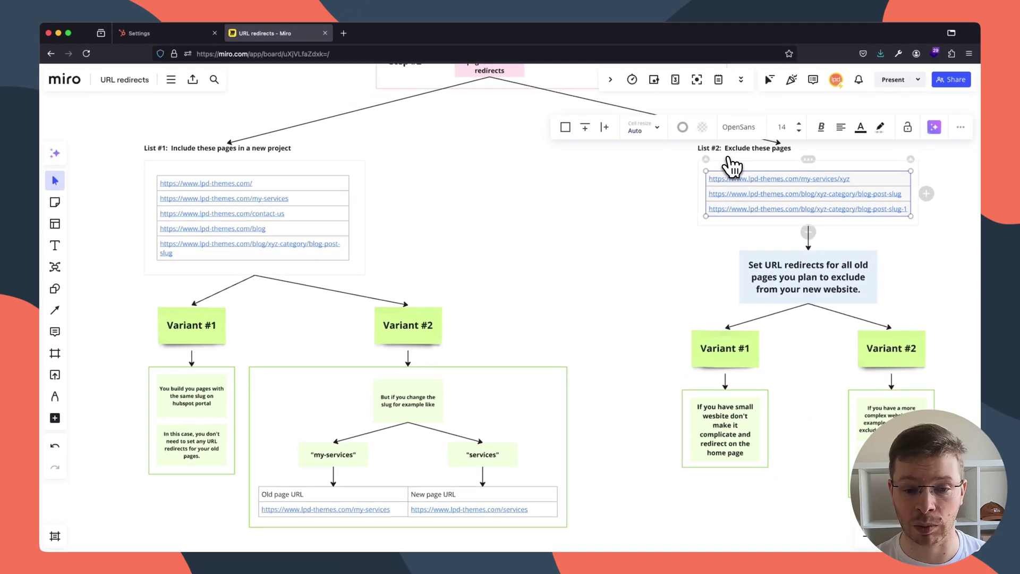
left_click(728, 156)
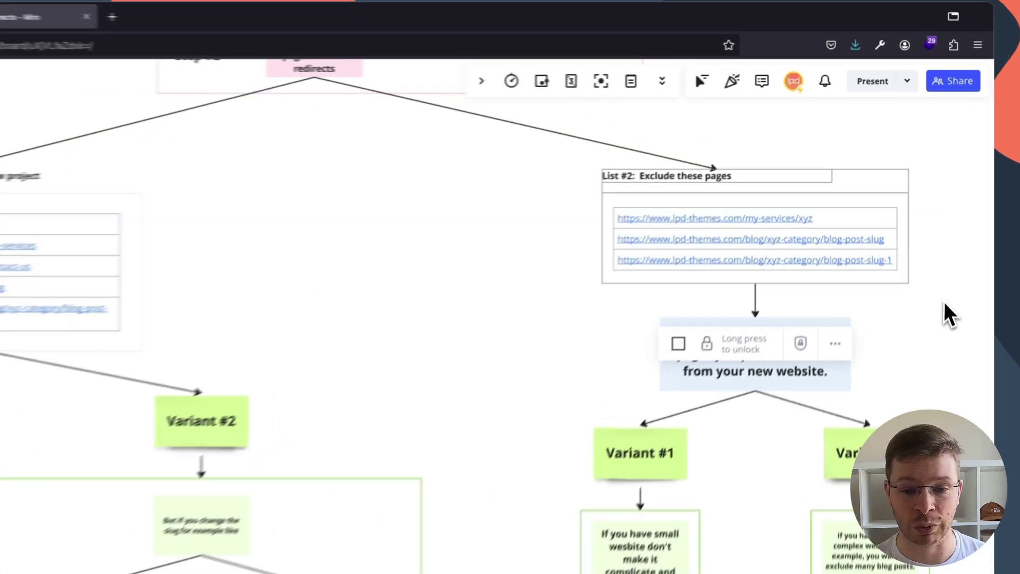
left_click(685, 176)
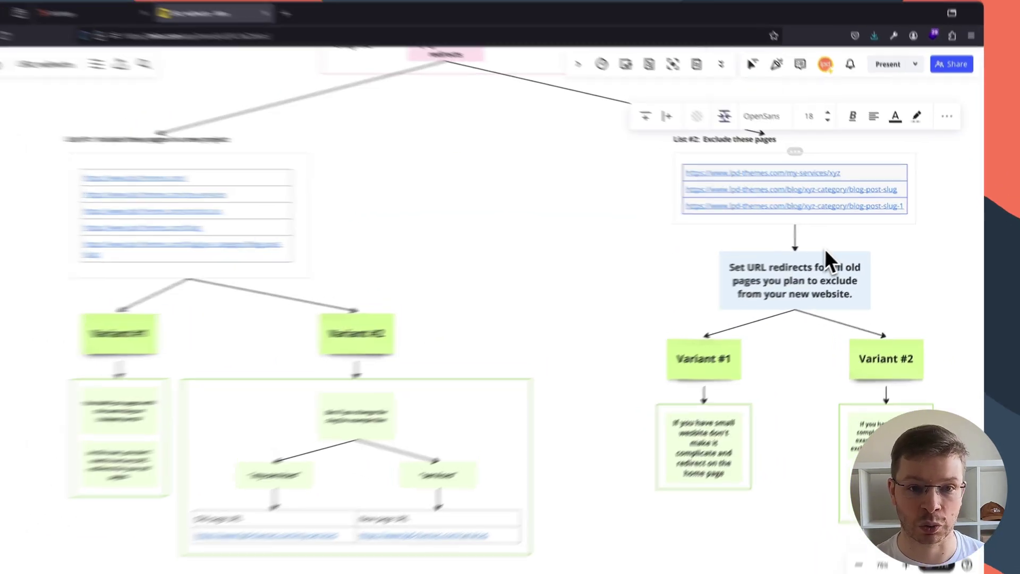
left_click(824, 261)
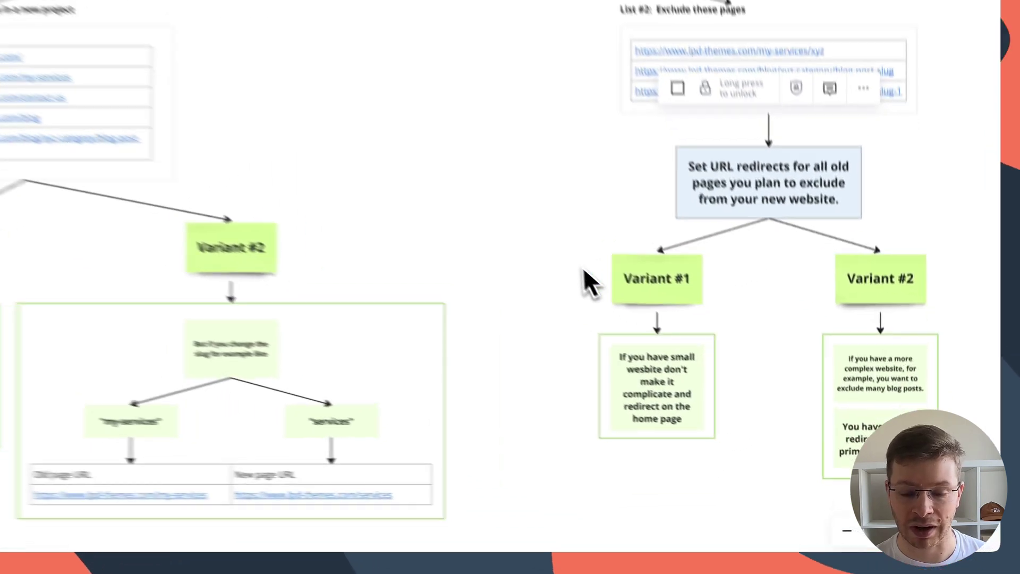
left_click_drag(664, 335, 804, 512)
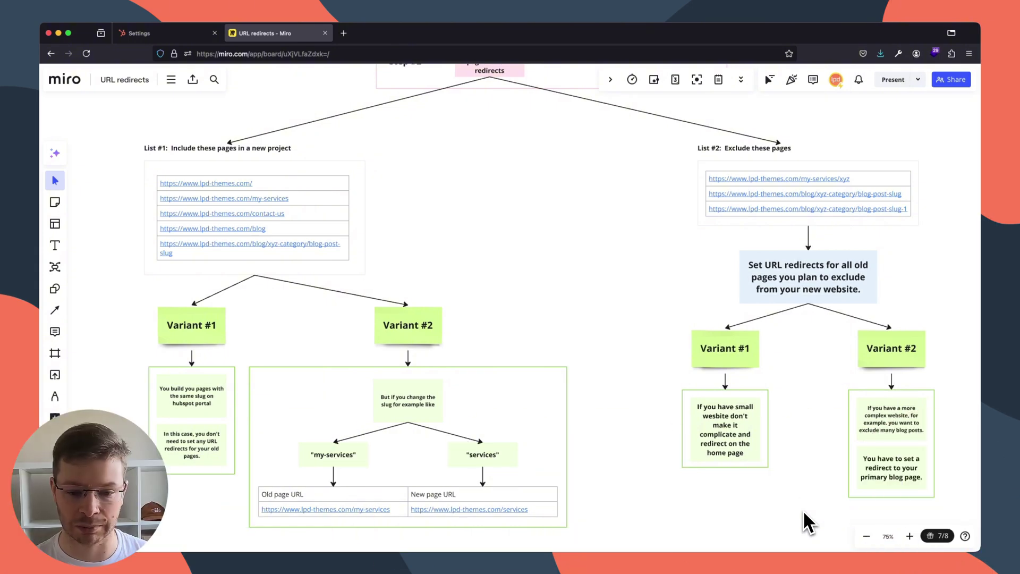
left_click(911, 369)
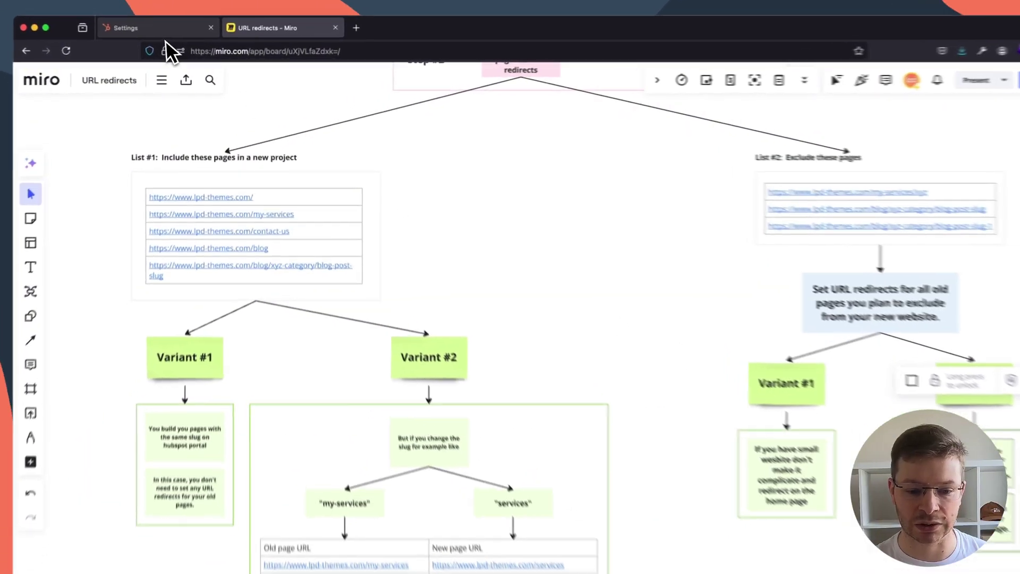
left_click(154, 33)
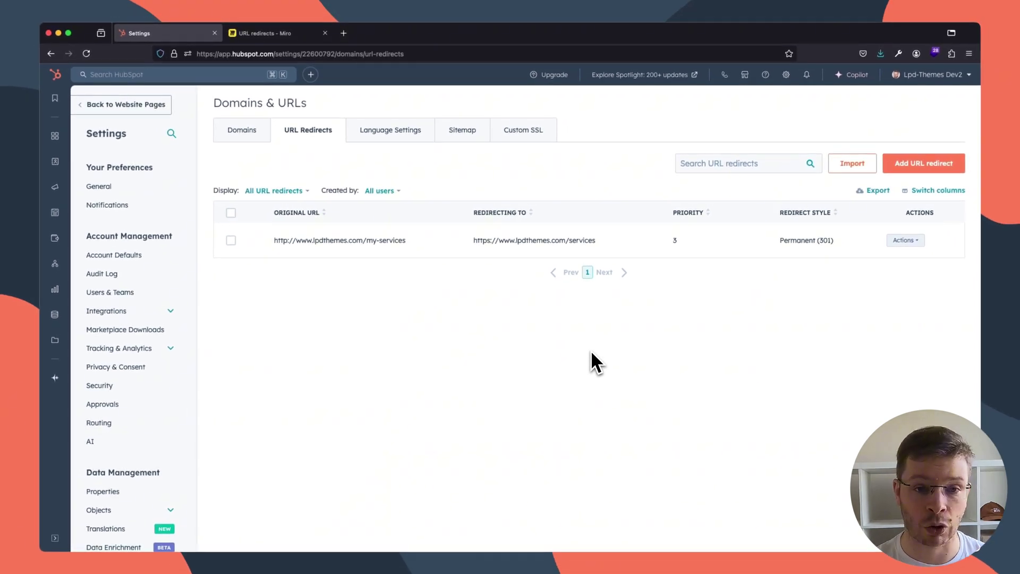
left_click(833, 162)
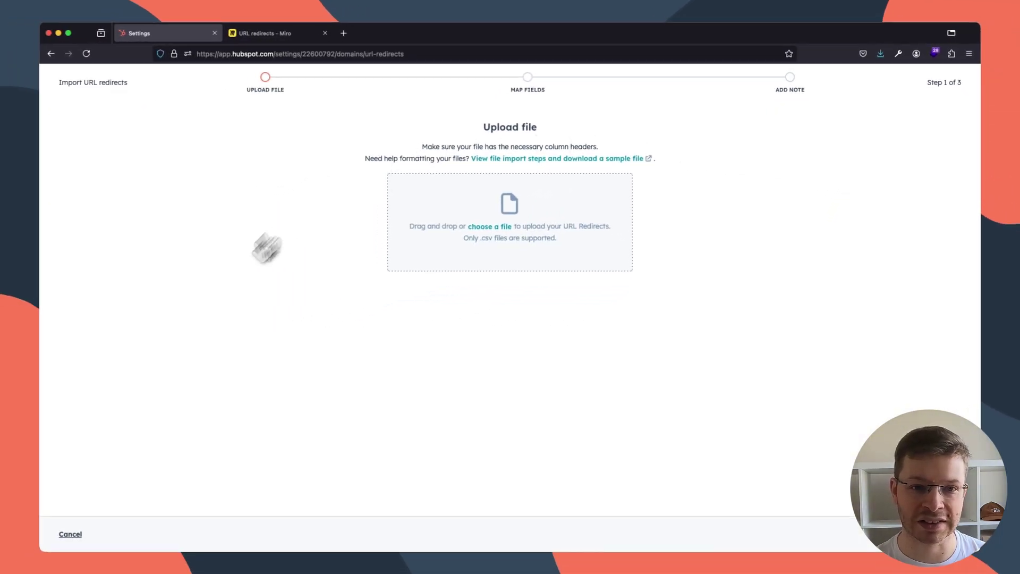
left_click(71, 534)
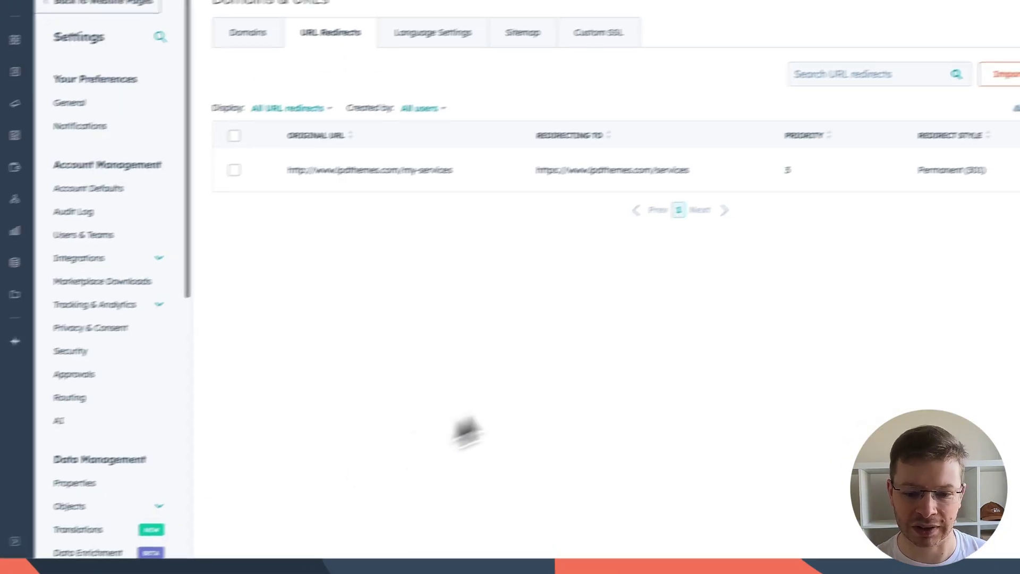